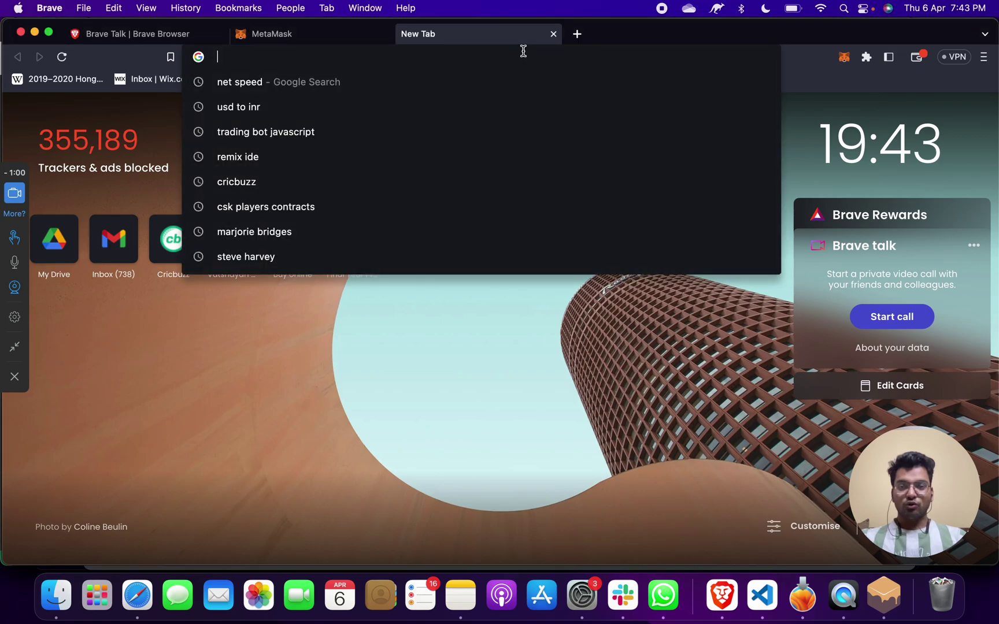
Step: Load metamask.io in the new tab from the address bar's autocompletion for 'met'
{"action": "type", "text": "met"}
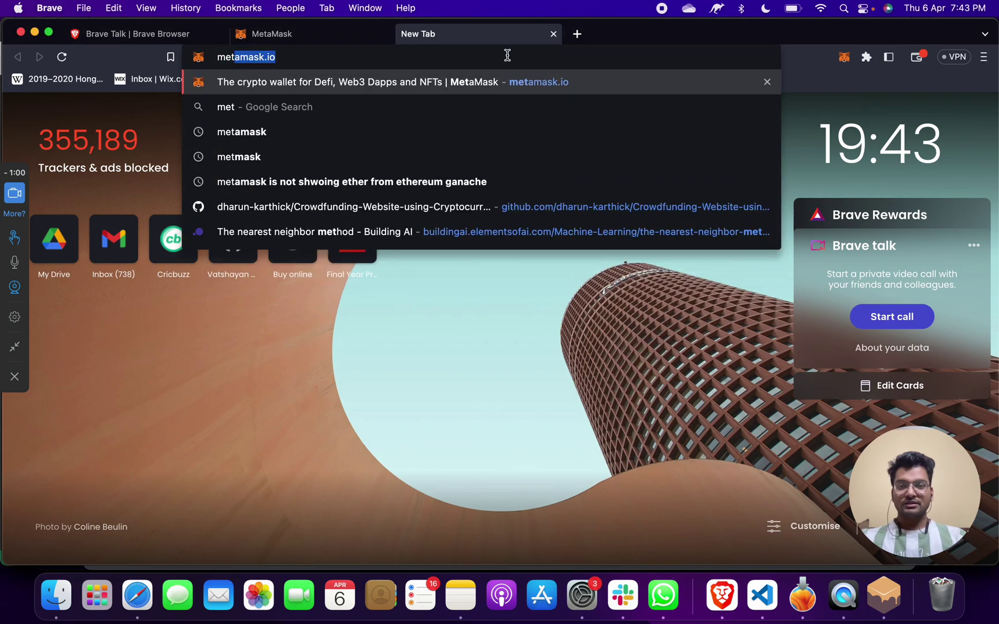
{"action": "key", "text": "Return"}
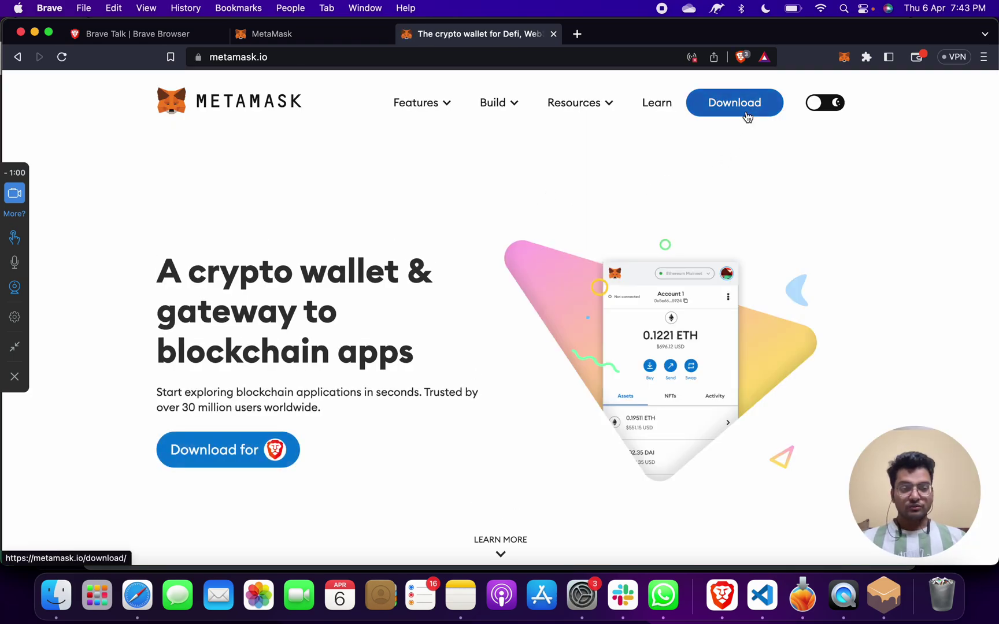
Step: Make Account 2 the active account in the MetaMask wallet
{"action": "left_click", "coordinate": [844, 57]}
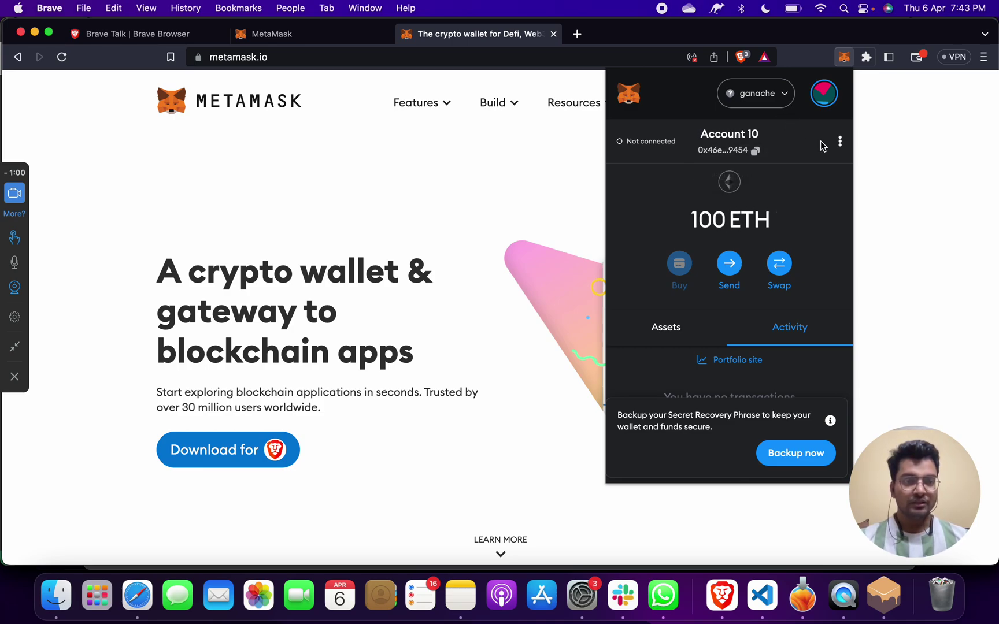
{"action": "left_click", "coordinate": [818, 98]}
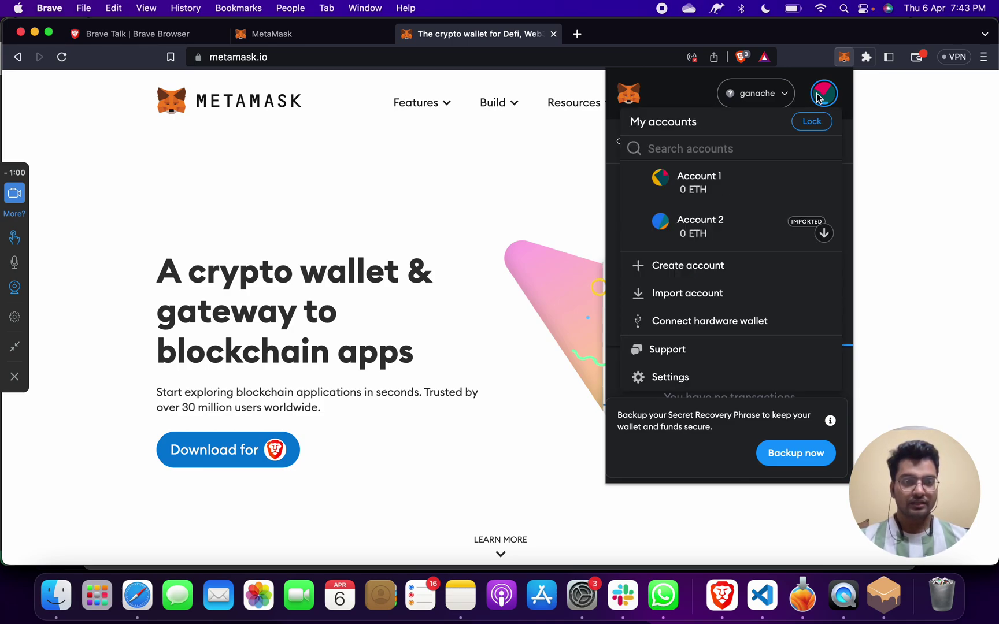
{"action": "left_click", "coordinate": [727, 224]}
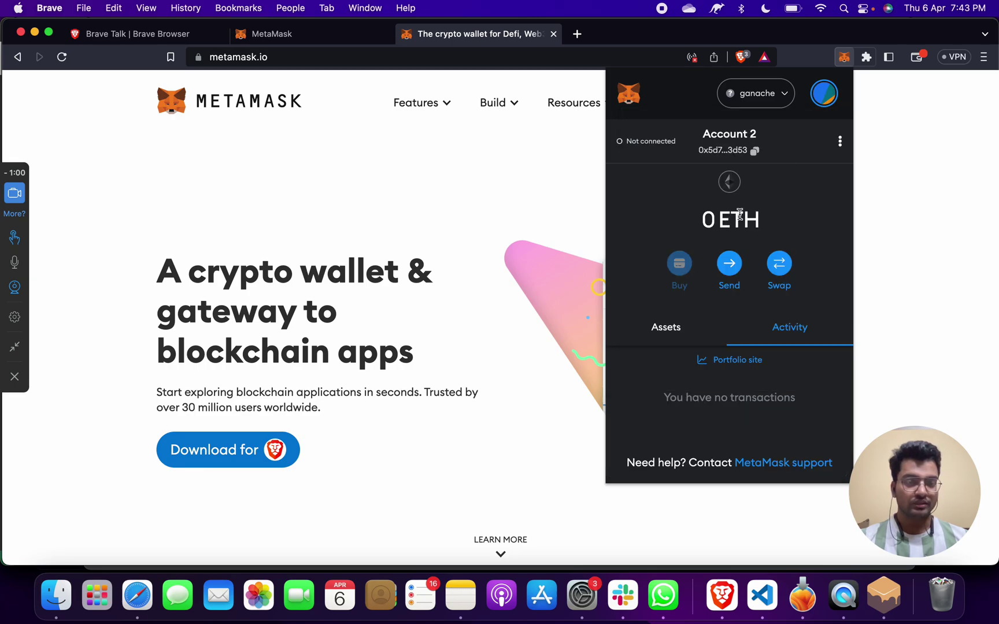
Step: Switch the wallet's network from ganache to Ethereum Mainnet
{"action": "left_click", "coordinate": [781, 107]}
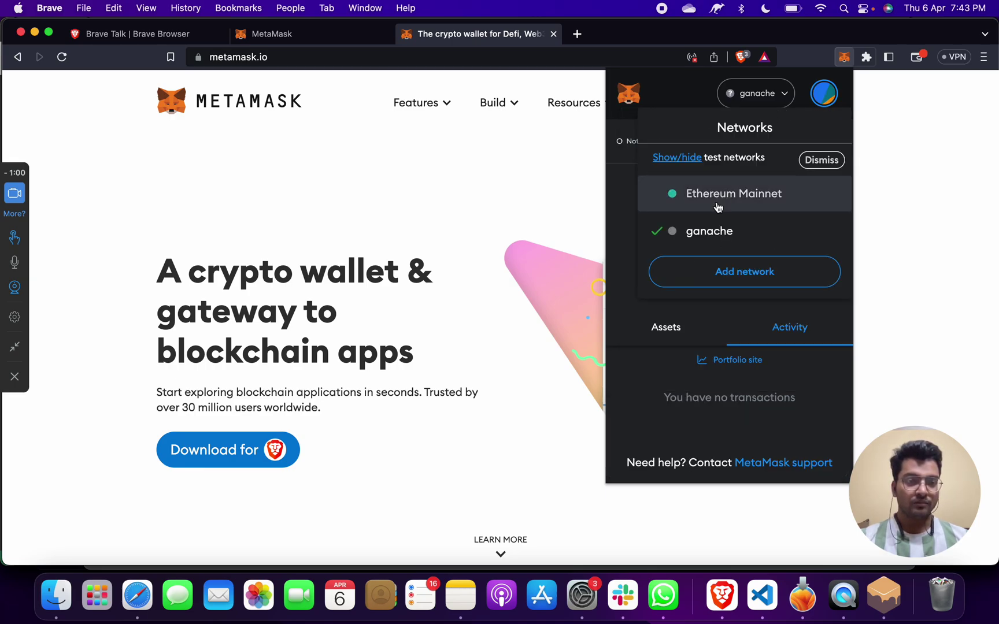
{"action": "left_click", "coordinate": [738, 196]}
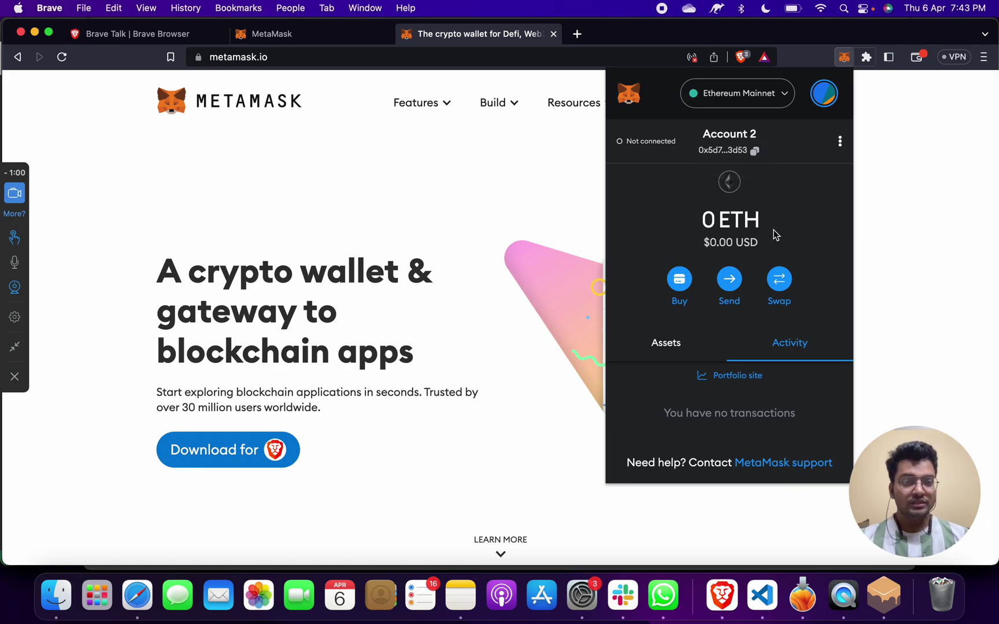
{"action": "left_click", "coordinate": [786, 102]}
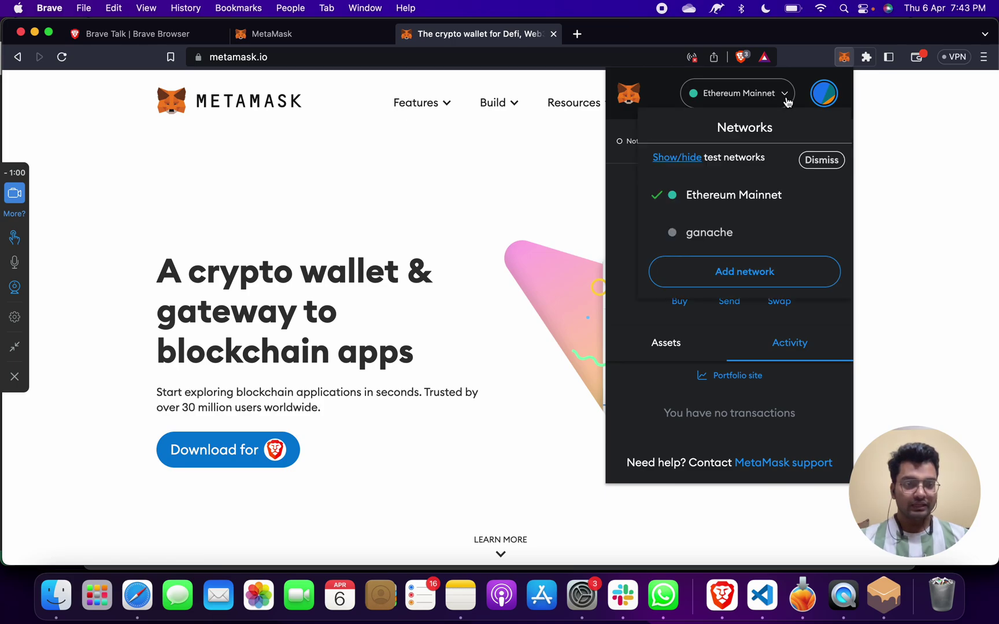
{"action": "left_click", "coordinate": [737, 277]}
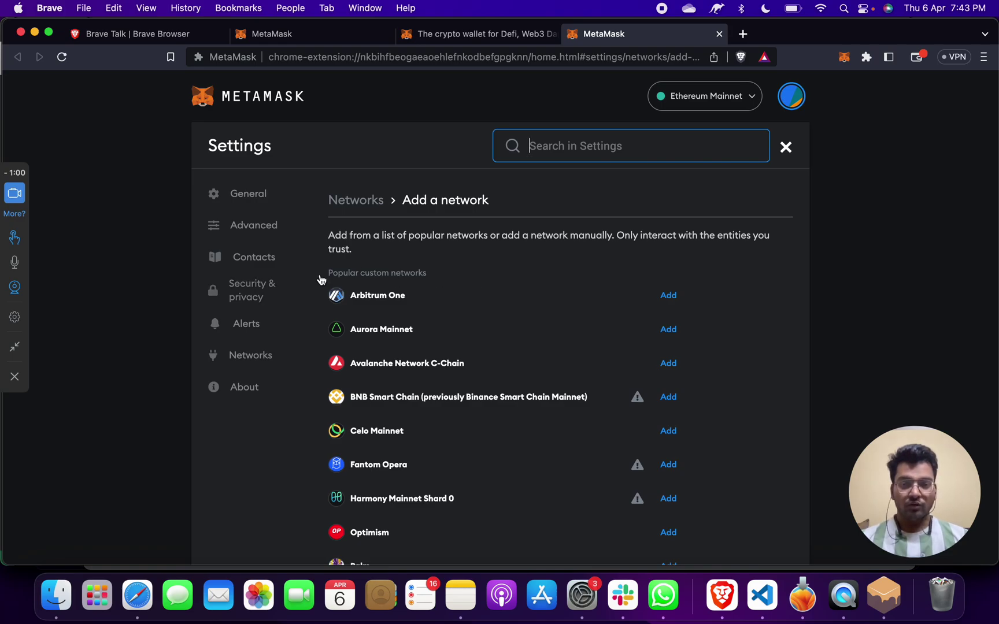
{"action": "left_click", "coordinate": [268, 358]}
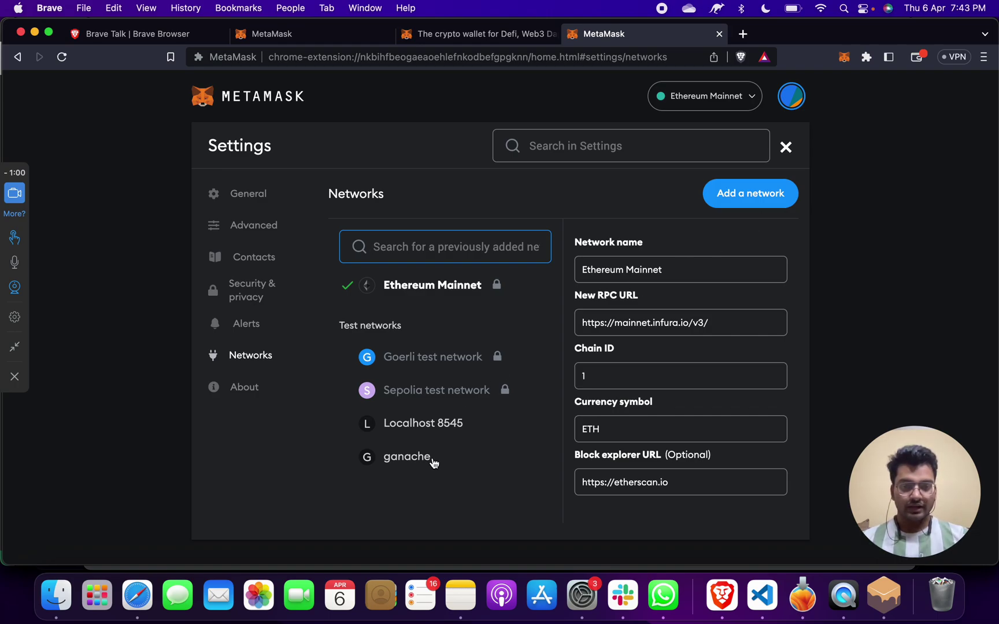
{"action": "left_click", "coordinate": [411, 468]}
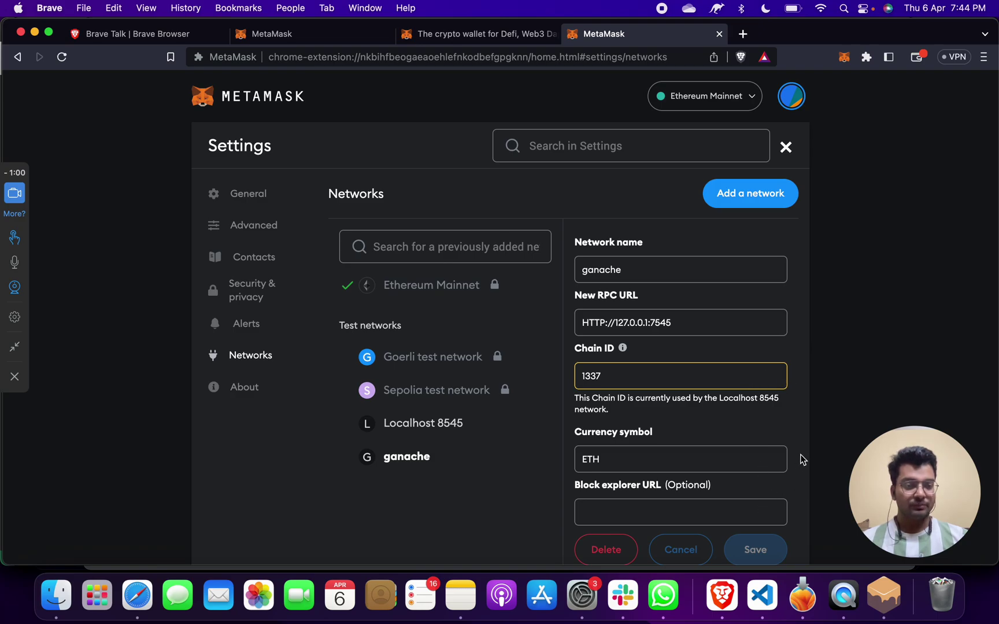
{"action": "scroll", "coordinate": [802, 459], "scroll_direction": "down", "scroll_amount": 1}
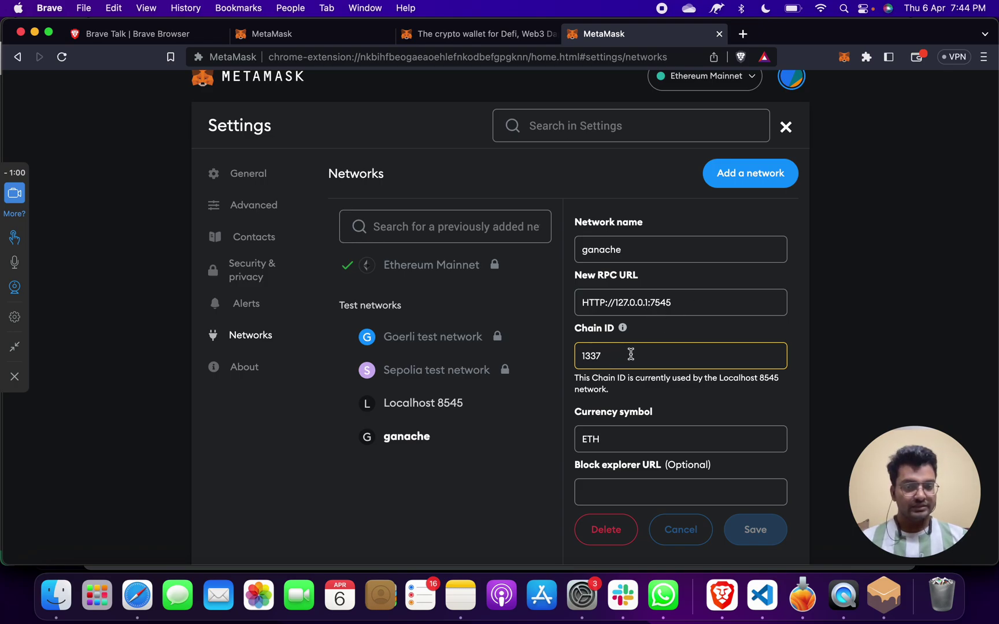
{"action": "left_click", "coordinate": [650, 415]}
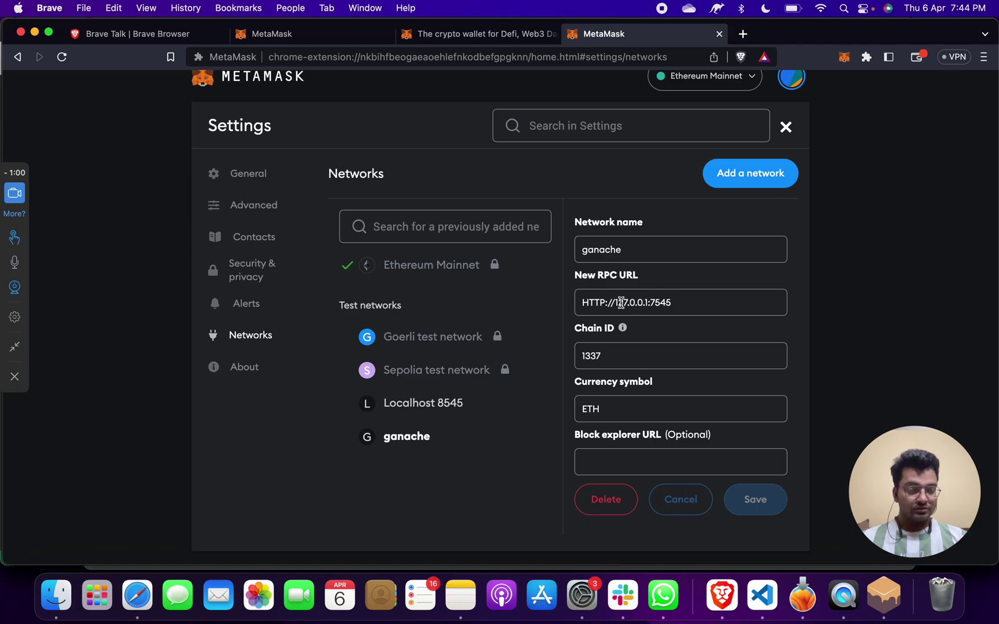
{"action": "left_click", "coordinate": [881, 591]}
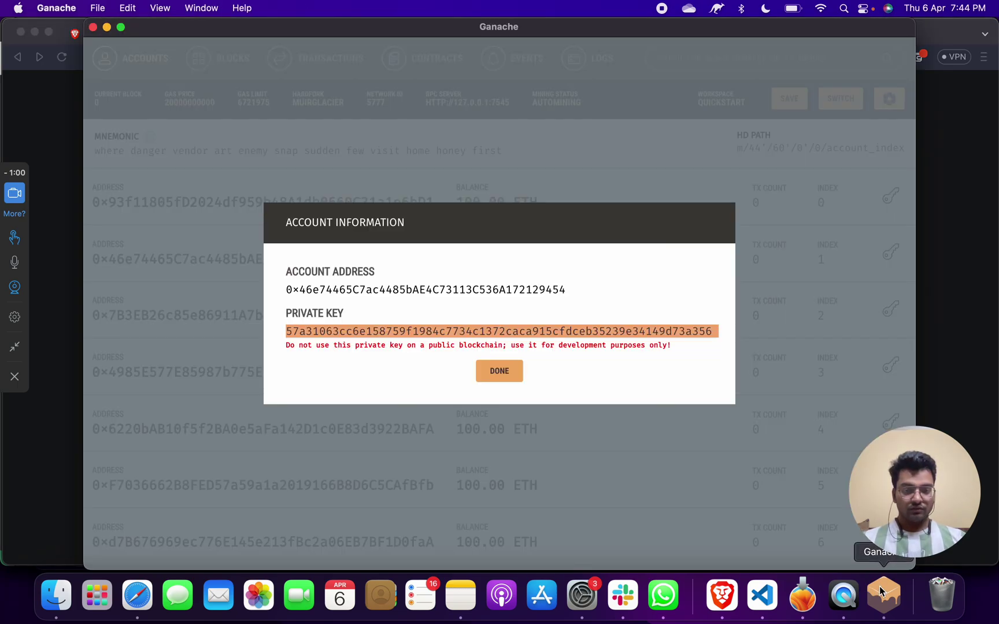
{"action": "left_click", "coordinate": [507, 374]}
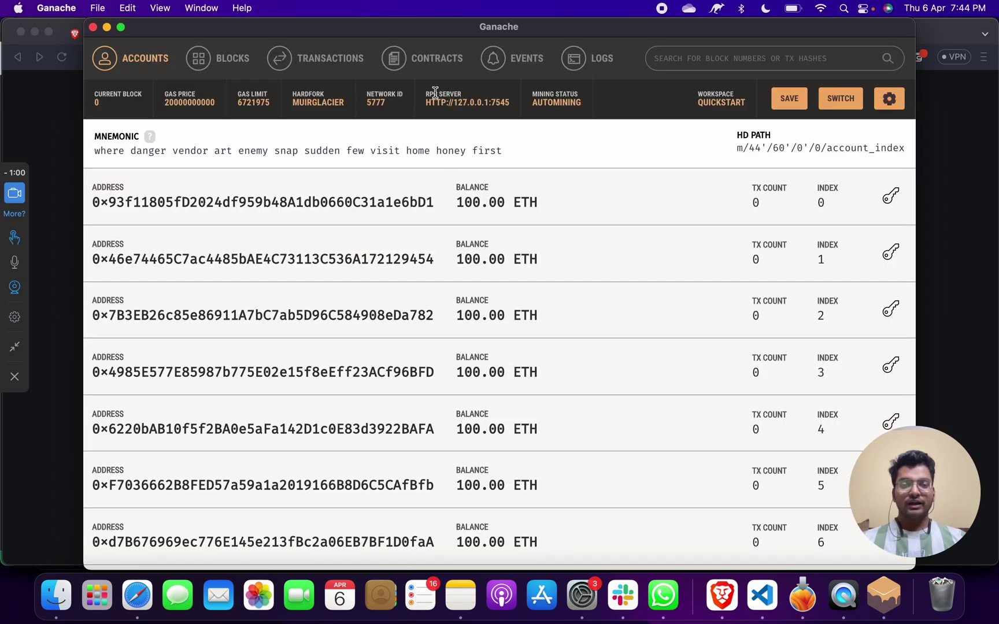
{"action": "double_click", "coordinate": [461, 101]}
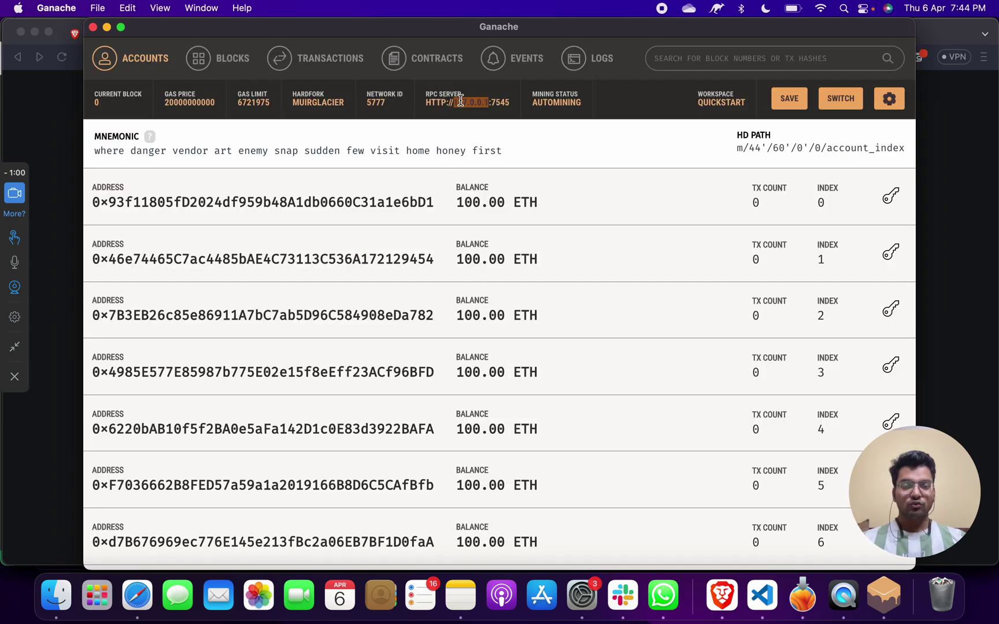
{"action": "triple_click", "coordinate": [461, 102]}
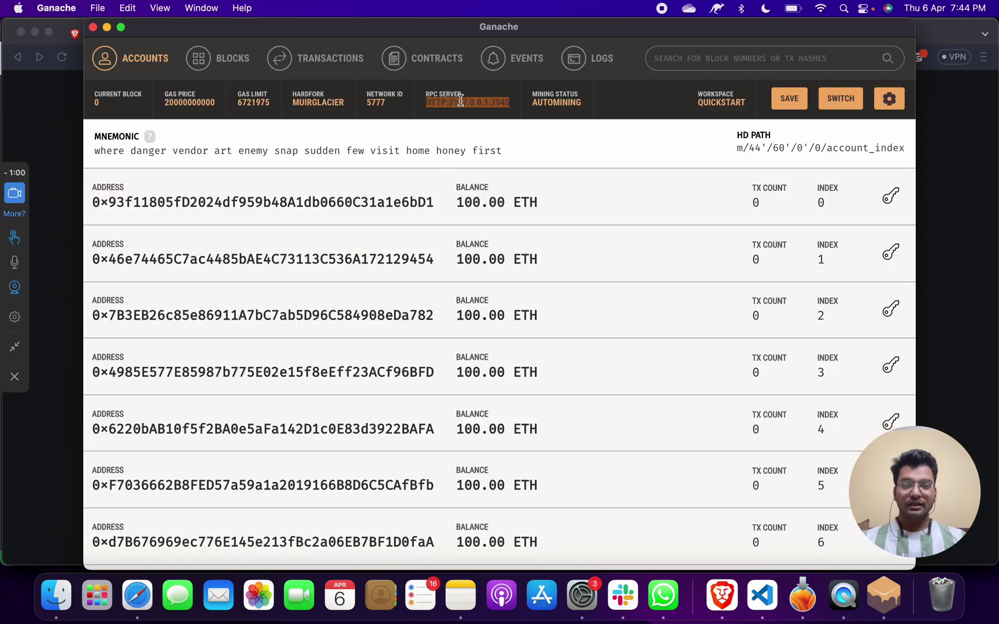
{"action": "left_click", "coordinate": [965, 219]}
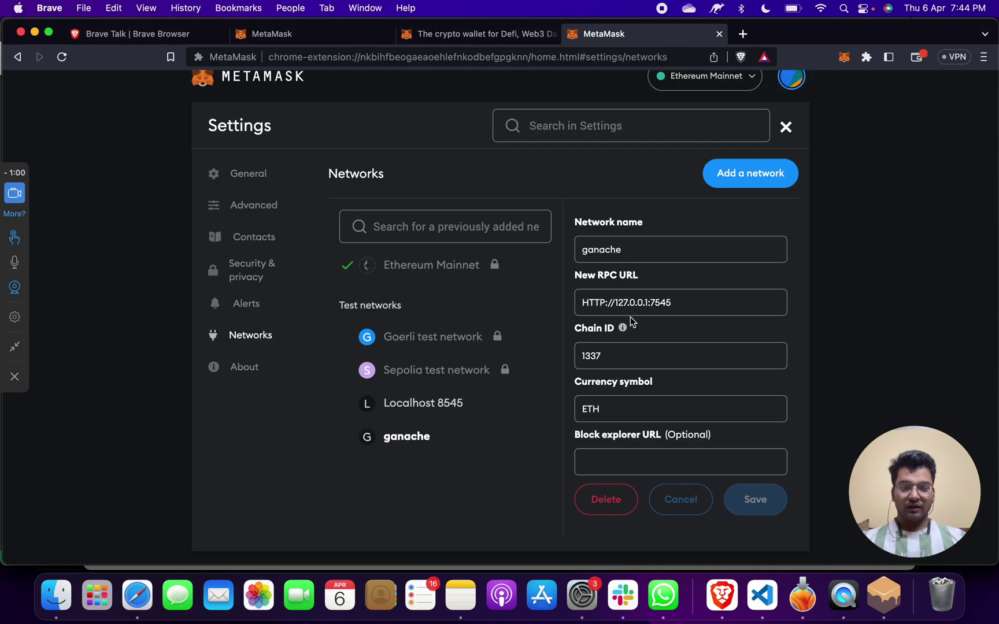
{"action": "left_click", "coordinate": [875, 614]}
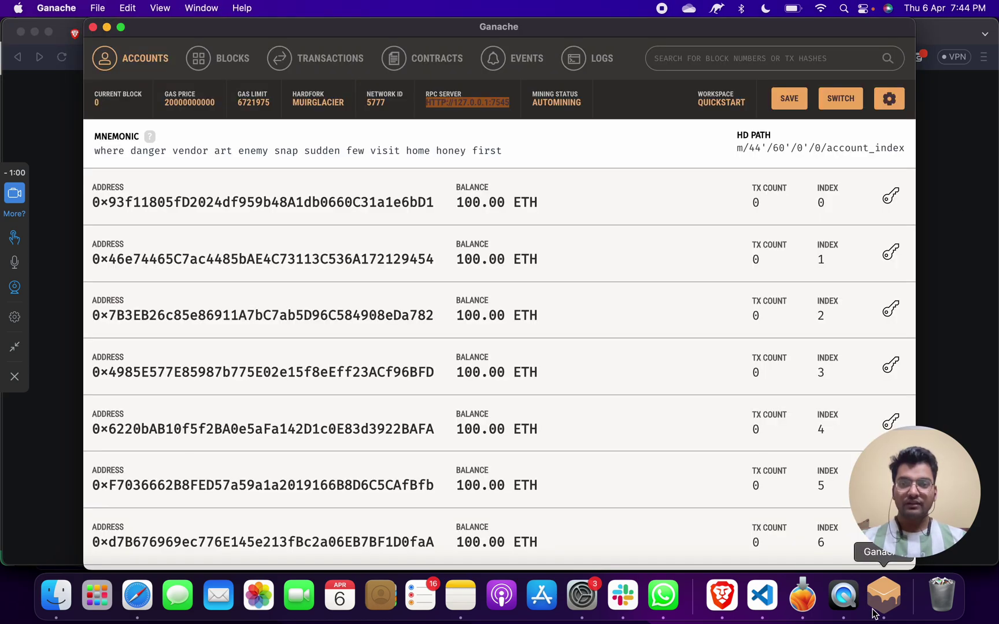
{"action": "left_click", "coordinate": [929, 265]}
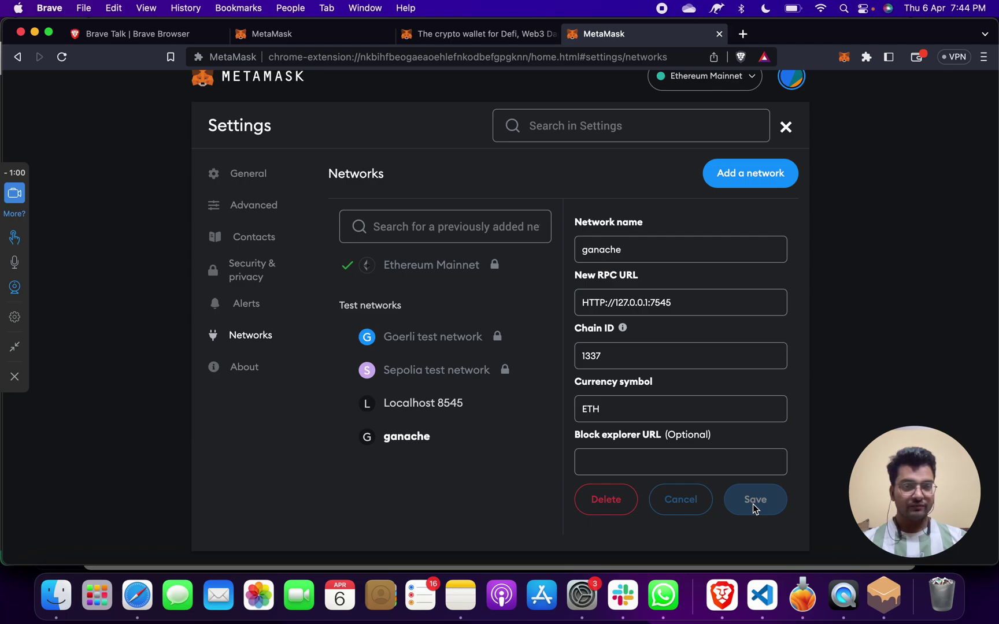
Step: Leave MetaMask settings for the metamask.io tab, then open a new blank browser tab
{"action": "scroll", "coordinate": [697, 191], "scroll_direction": "up", "scroll_amount": 1}
{"action": "scroll", "coordinate": [703, 175], "scroll_direction": "up", "scroll_amount": 1}
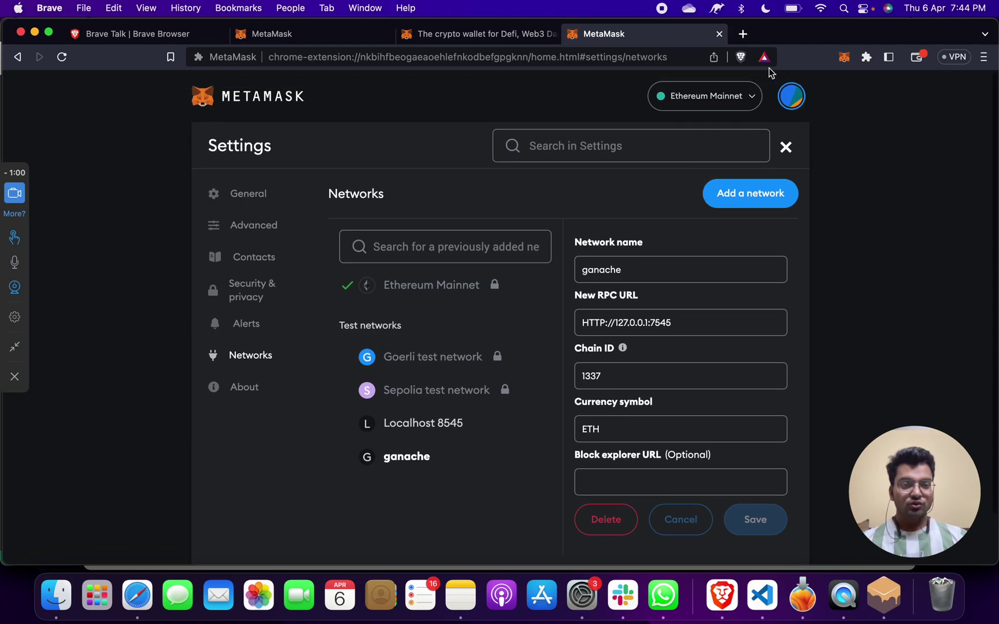
{"action": "left_click", "coordinate": [746, 95]}
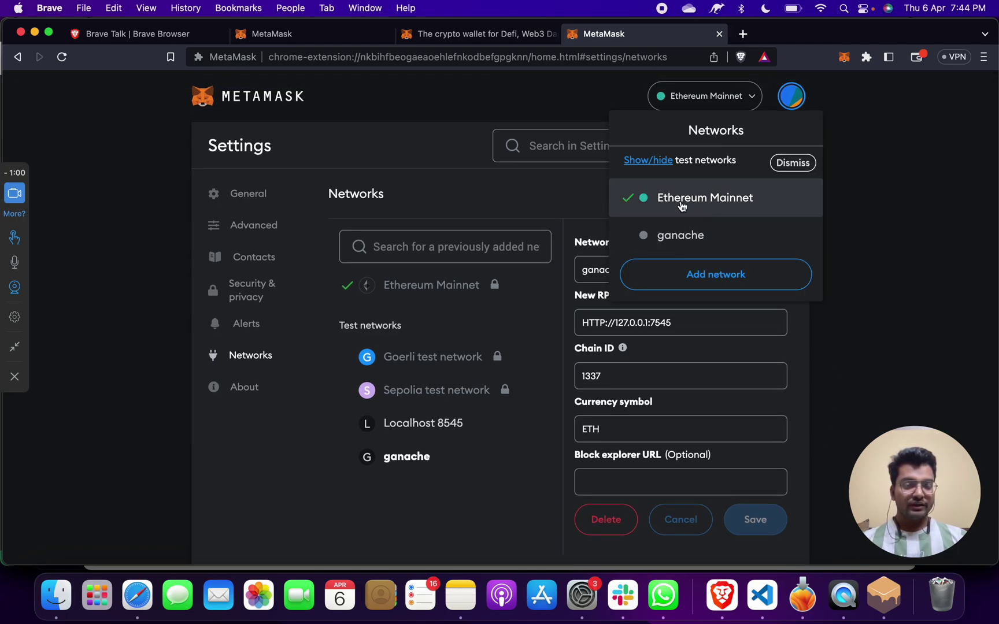
{"action": "left_click", "coordinate": [520, 43]}
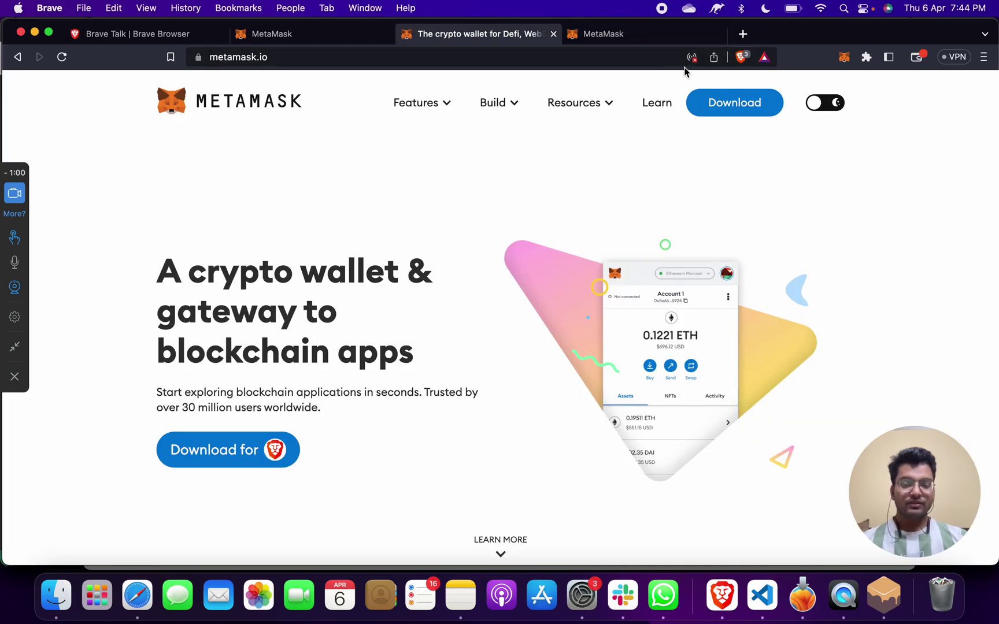
{"action": "key", "text": "super+t"}
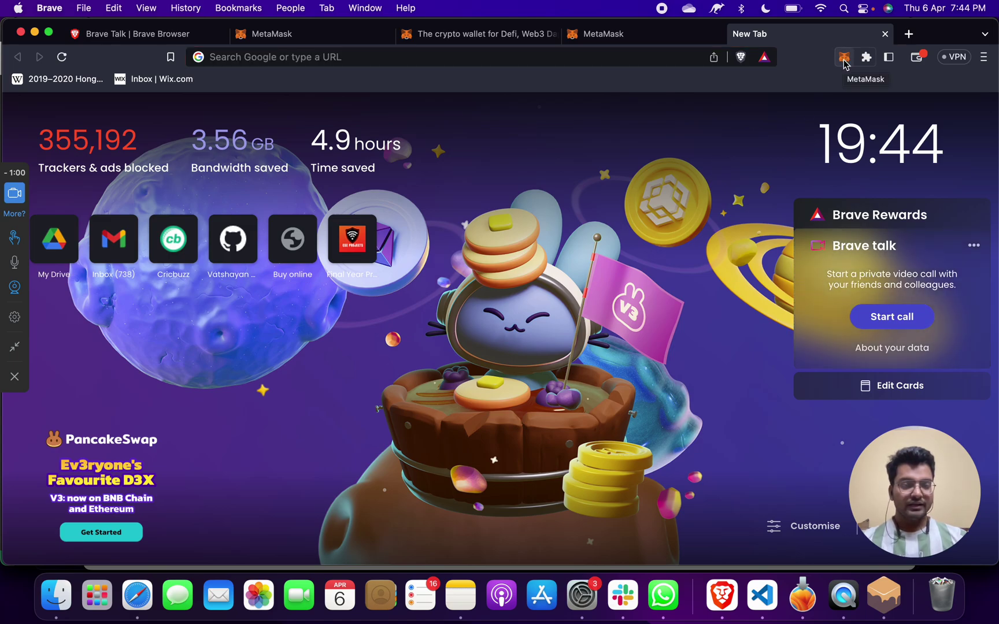
Step: Switch the MetaMask wallet to the ganache network
{"action": "left_click", "coordinate": [844, 60]}
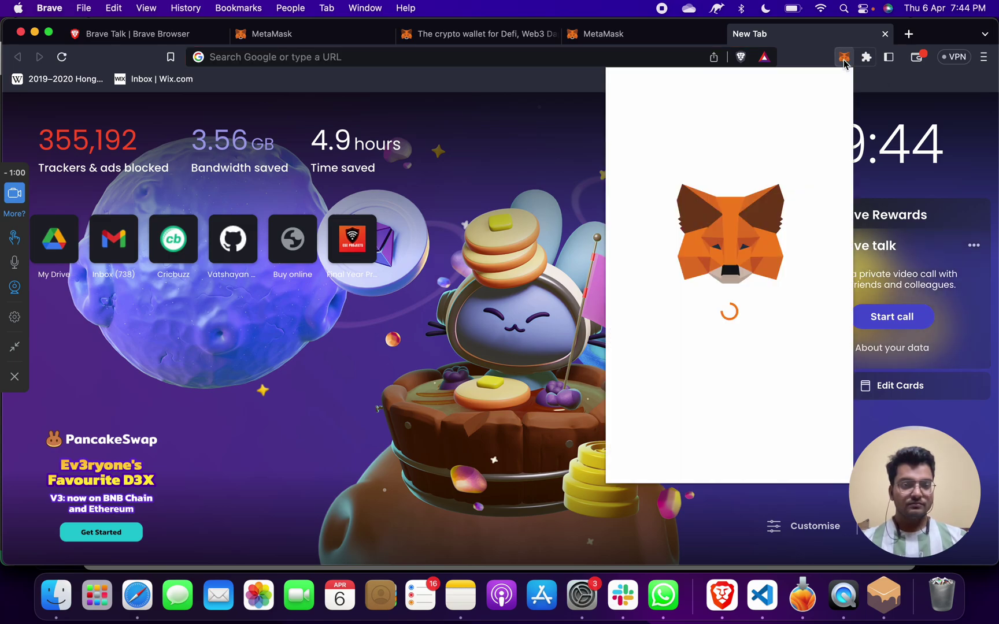
{"action": "left_click", "coordinate": [787, 97]}
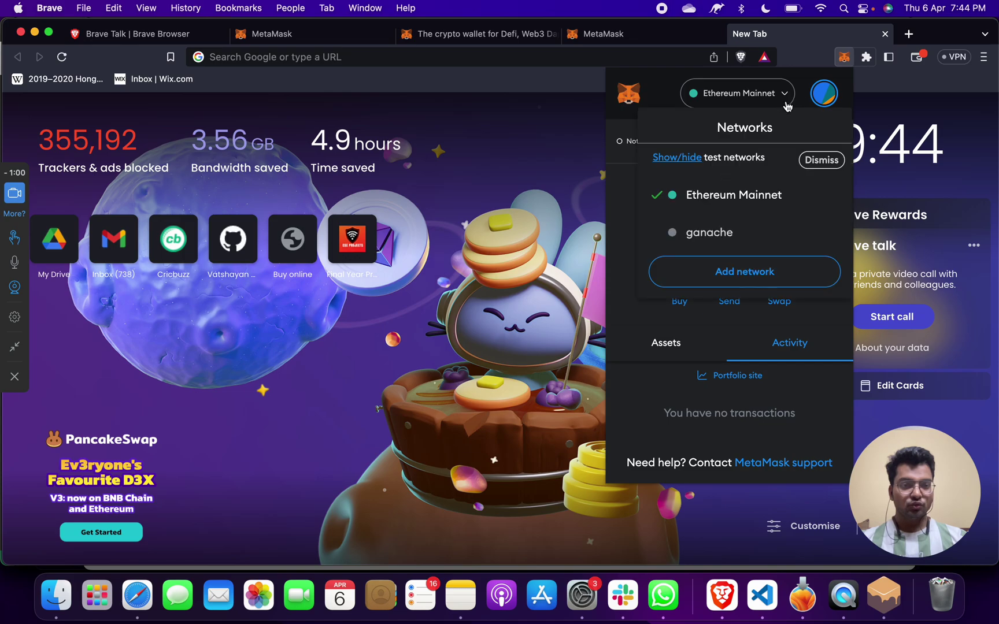
{"action": "left_click", "coordinate": [733, 242]}
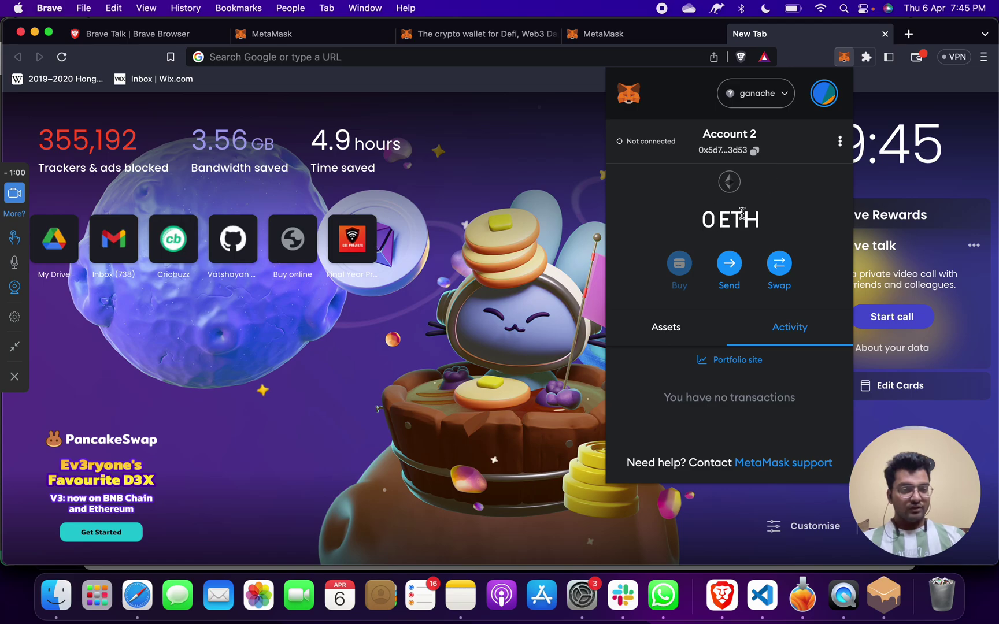
Step: Open MetaMask's Import account form and bring Ganache's accounts list forward
{"action": "left_click", "coordinate": [830, 94]}
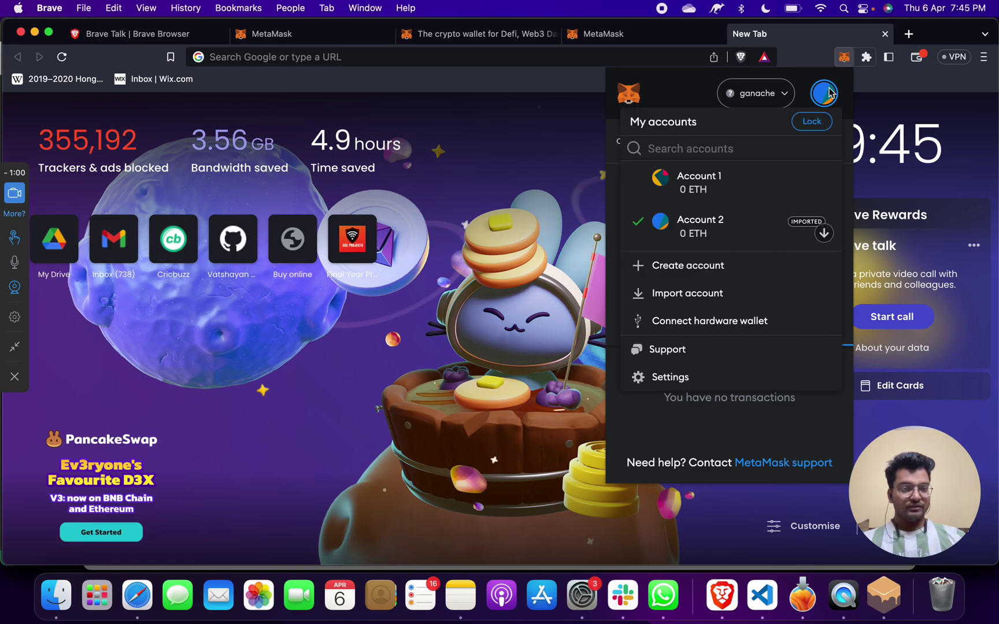
{"action": "left_click", "coordinate": [733, 291]}
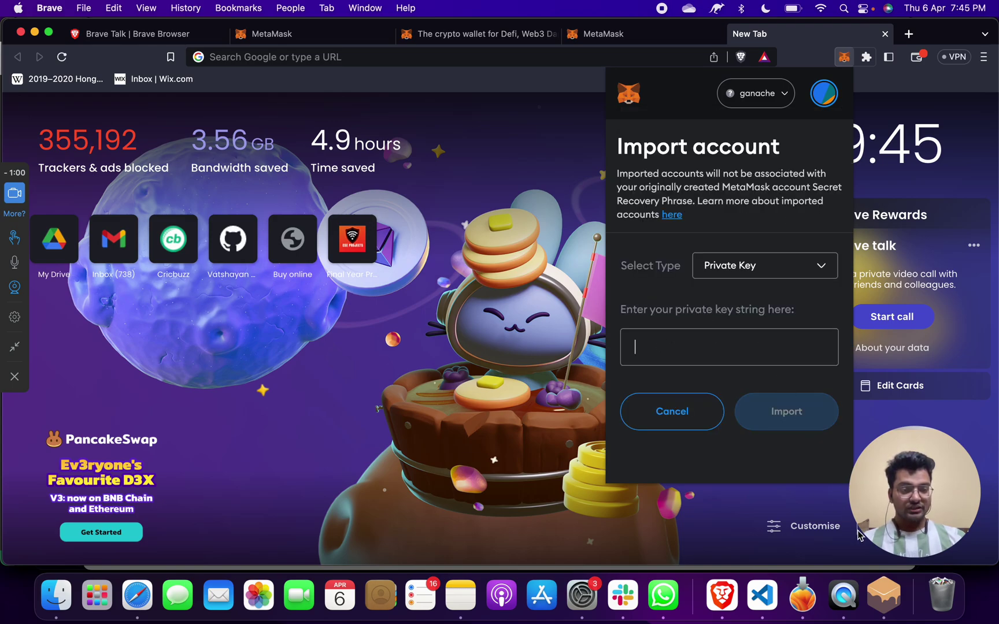
{"action": "left_click", "coordinate": [883, 595]}
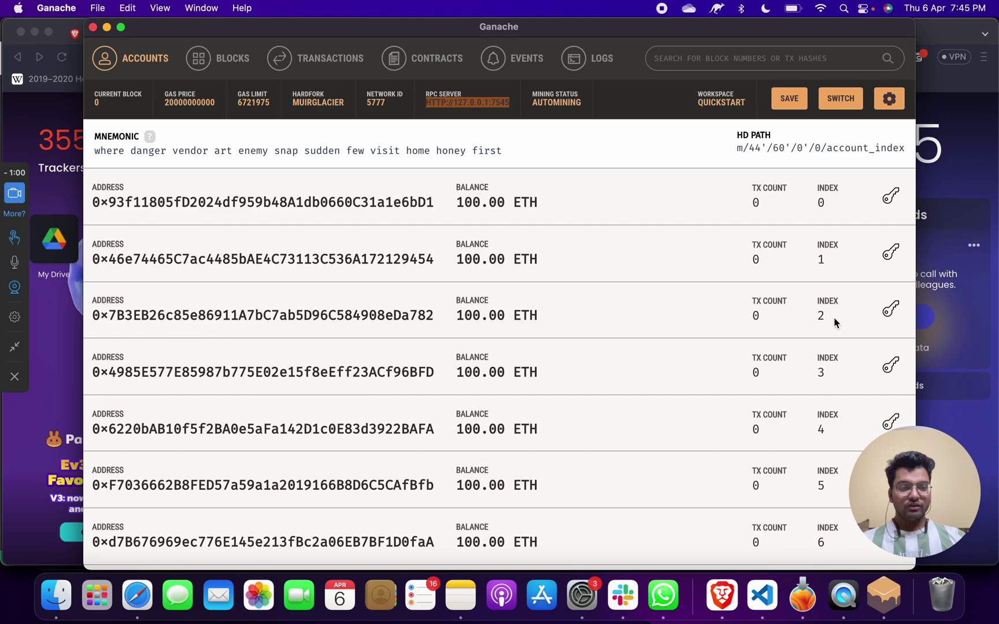
Step: Copy the private key of Ganache's index 3 account, then minimize Ganache
{"action": "left_click", "coordinate": [891, 373]}
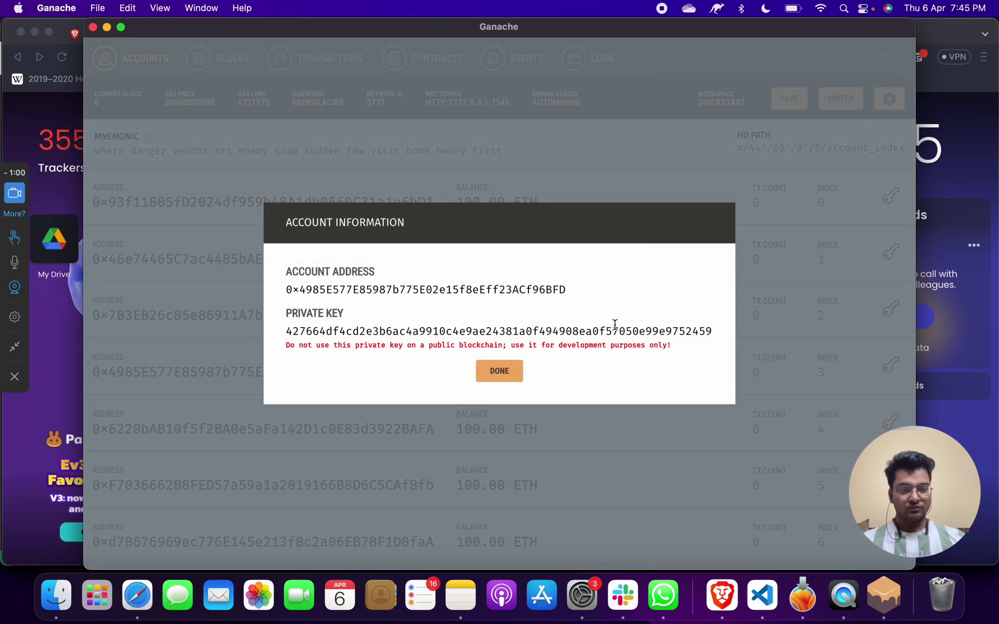
{"action": "double_click", "coordinate": [513, 331]}
{"action": "key", "text": "super+c"}
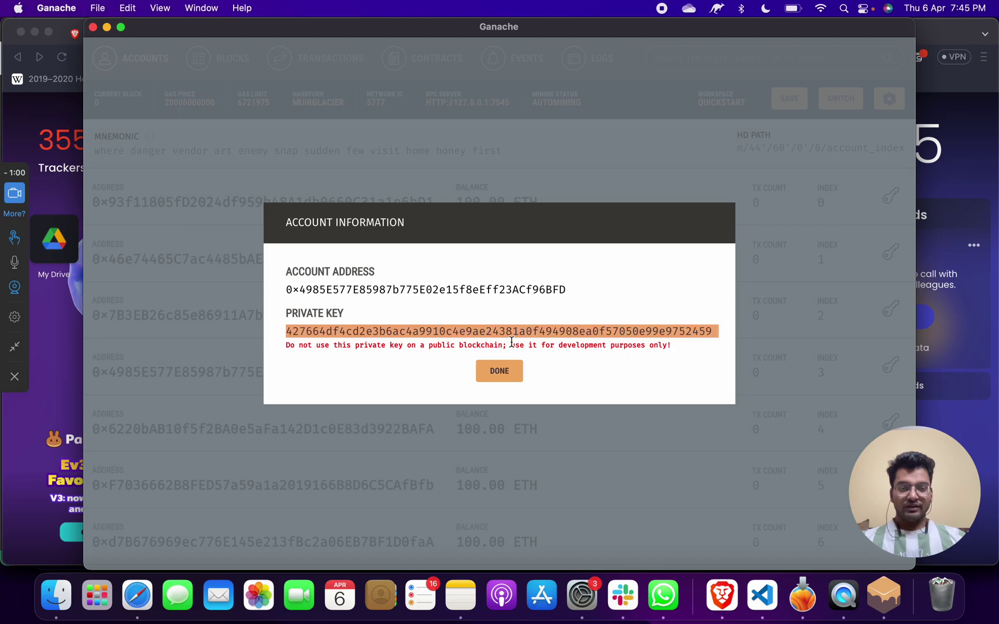
{"action": "left_click", "coordinate": [500, 370]}
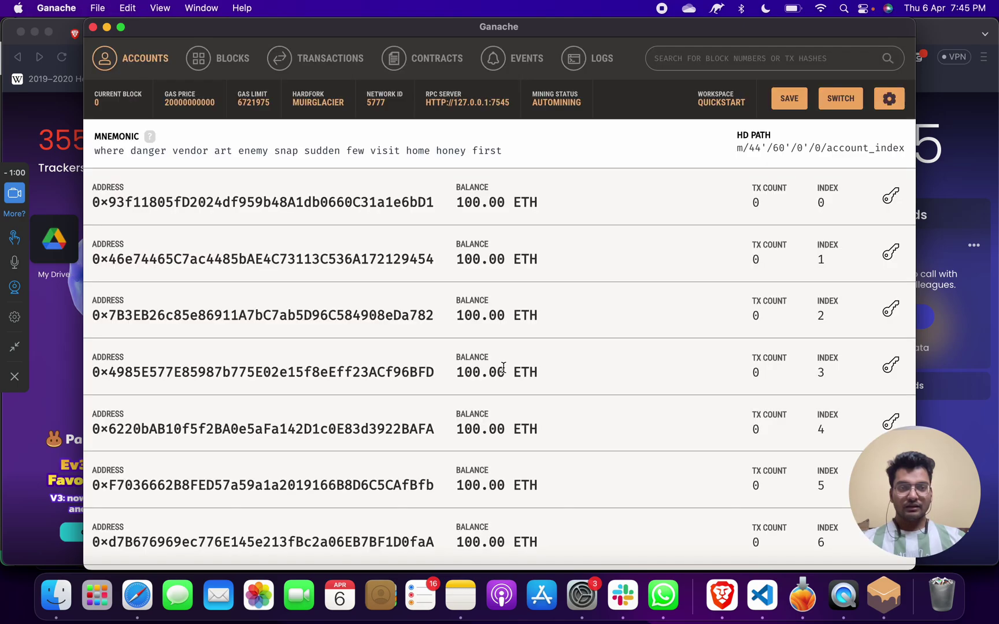
{"action": "left_click", "coordinate": [106, 27]}
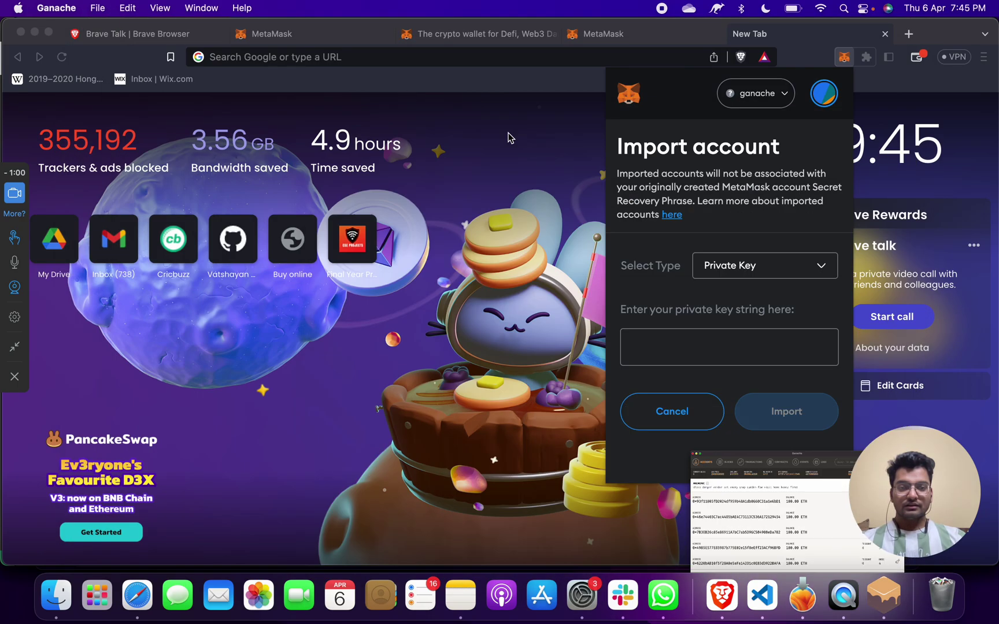
Step: Paste the copied index 3 private key and import it as Account 11
{"action": "left_click", "coordinate": [646, 337]}
{"action": "key", "text": "super+v"}
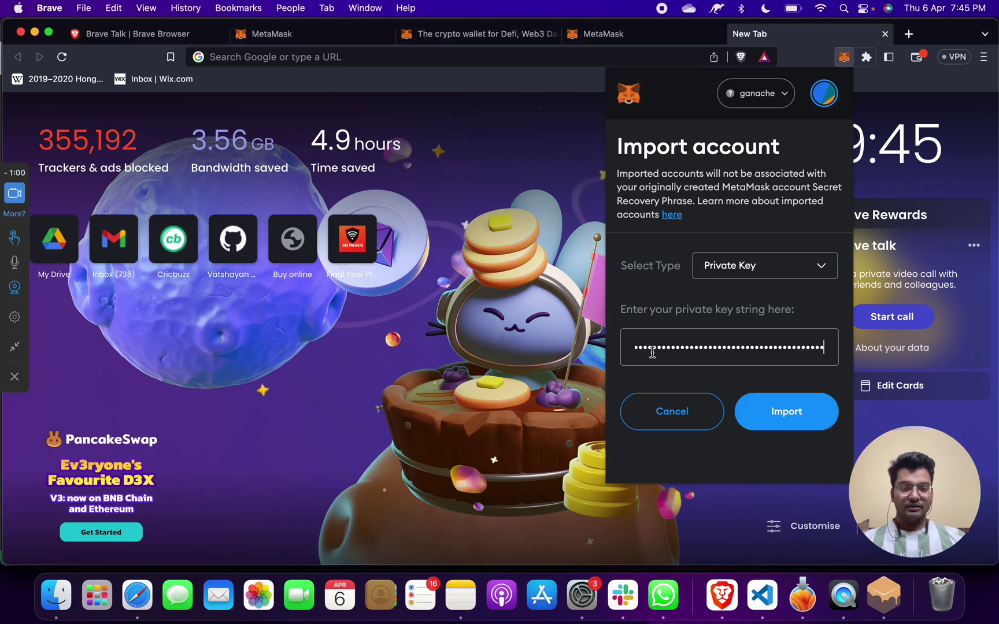
{"action": "left_click", "coordinate": [779, 421]}
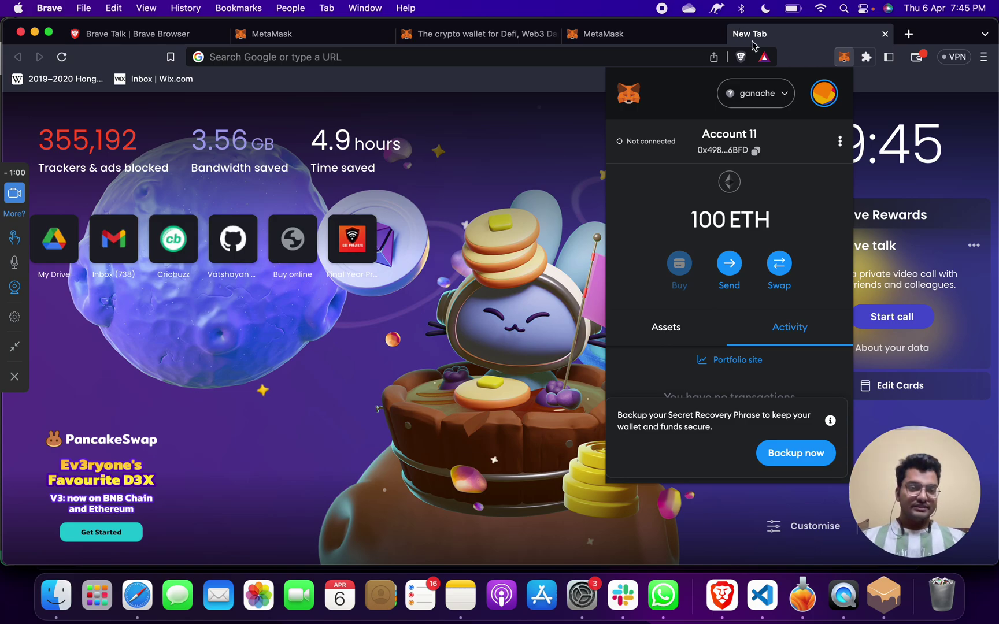
Step: Review the ganache network settings (127.0.0.1:7545, chain ID 1337), then return to New Tab
{"action": "left_click", "coordinate": [781, 107]}
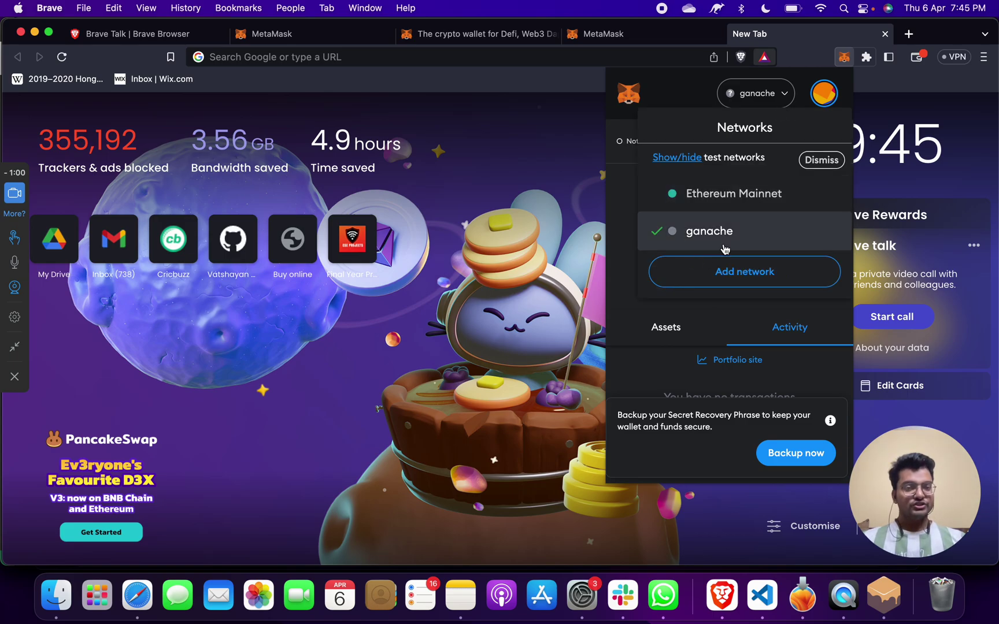
{"action": "left_click", "coordinate": [659, 39]}
{"action": "left_click", "coordinate": [828, 355]}
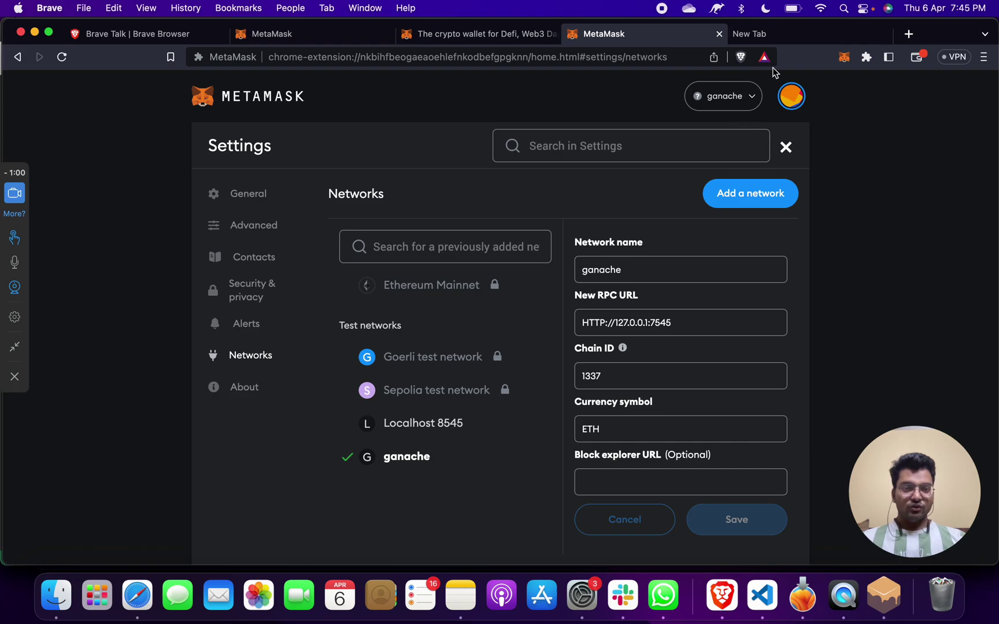
{"action": "left_click", "coordinate": [808, 37]}
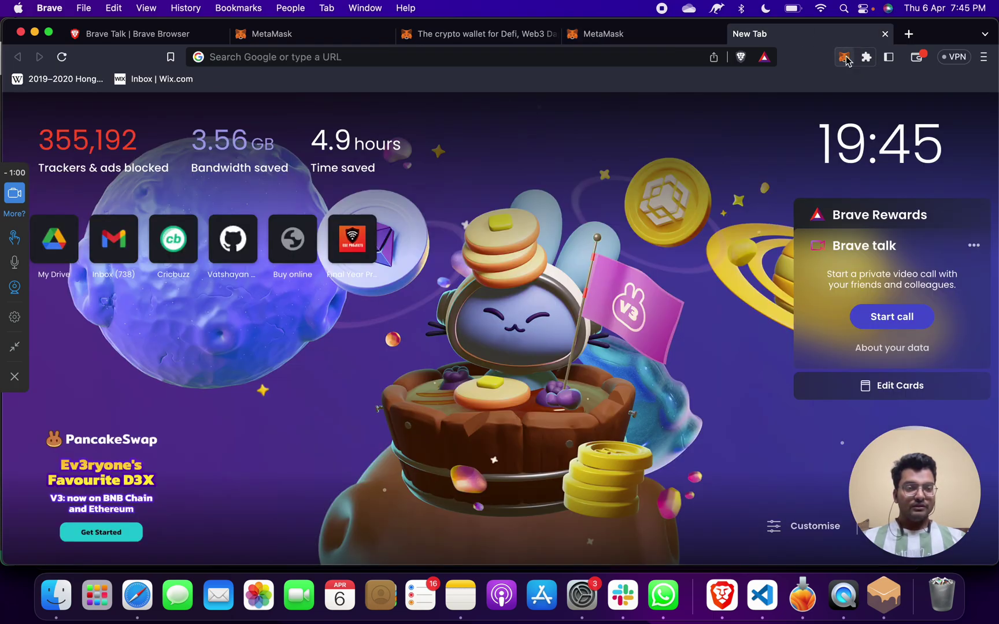
Step: Keep MetaMask on ganache and open the Import account form again
{"action": "left_click", "coordinate": [845, 58]}
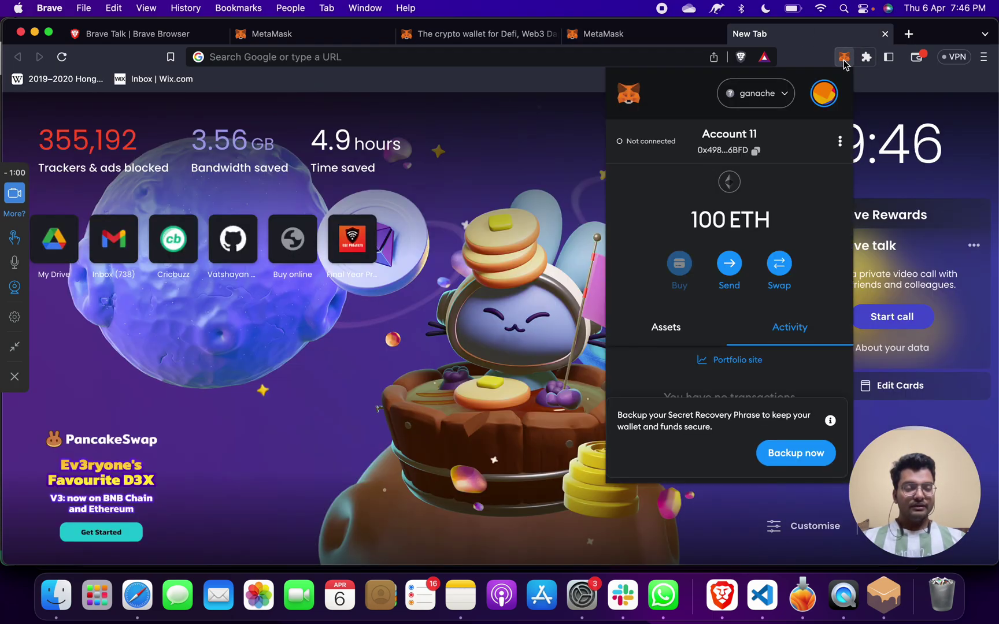
{"action": "left_click", "coordinate": [778, 101]}
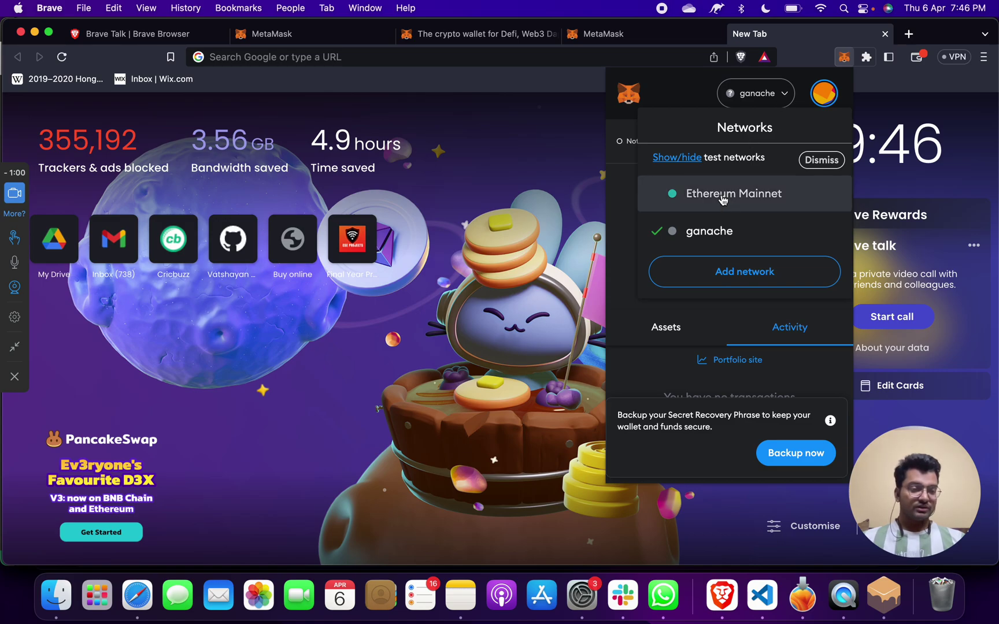
{"action": "left_click", "coordinate": [703, 238]}
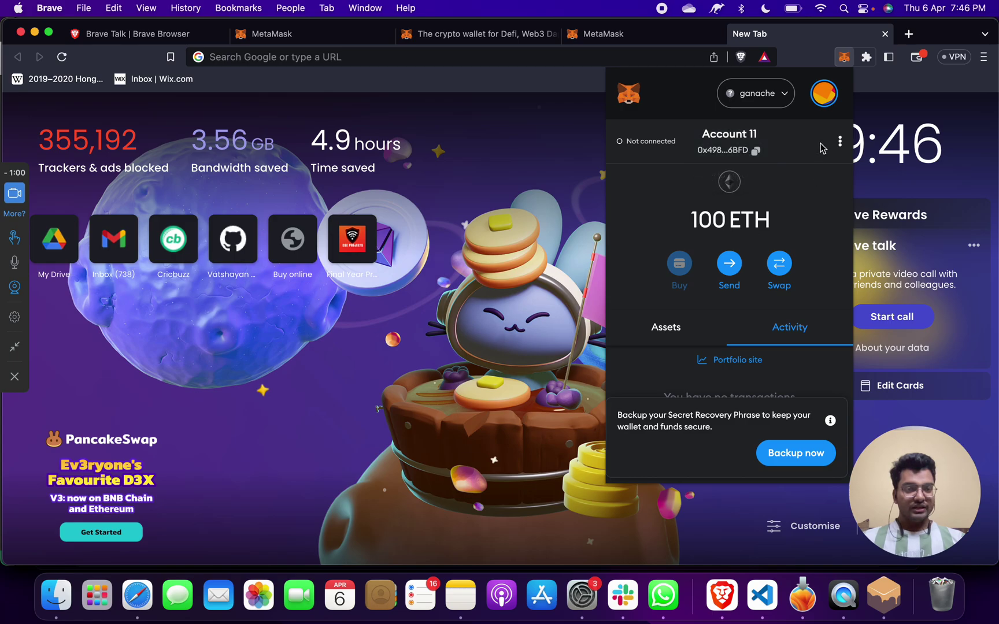
{"action": "left_click", "coordinate": [826, 110]}
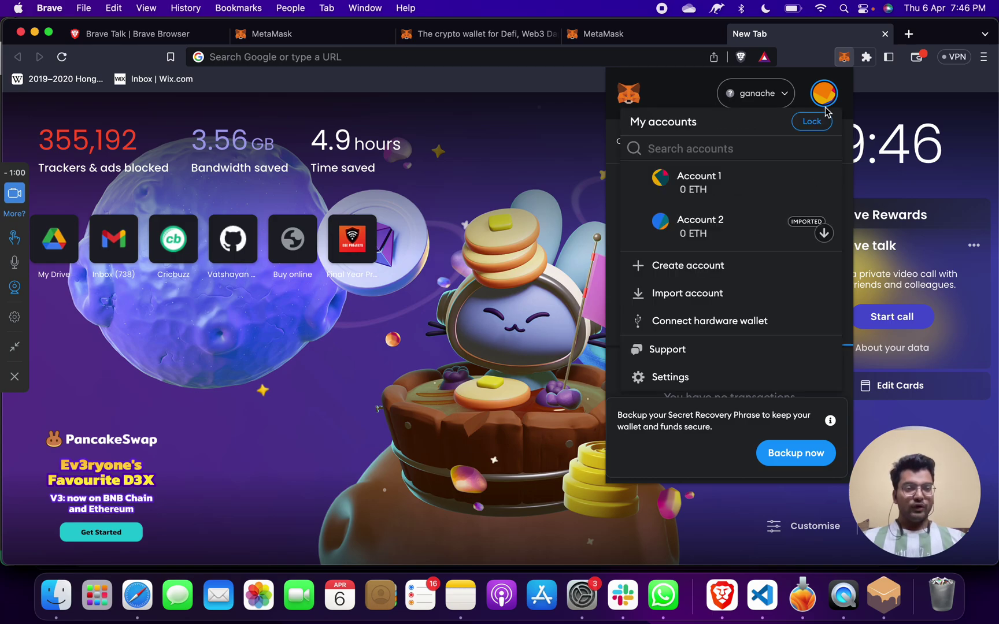
{"action": "left_click", "coordinate": [750, 306]}
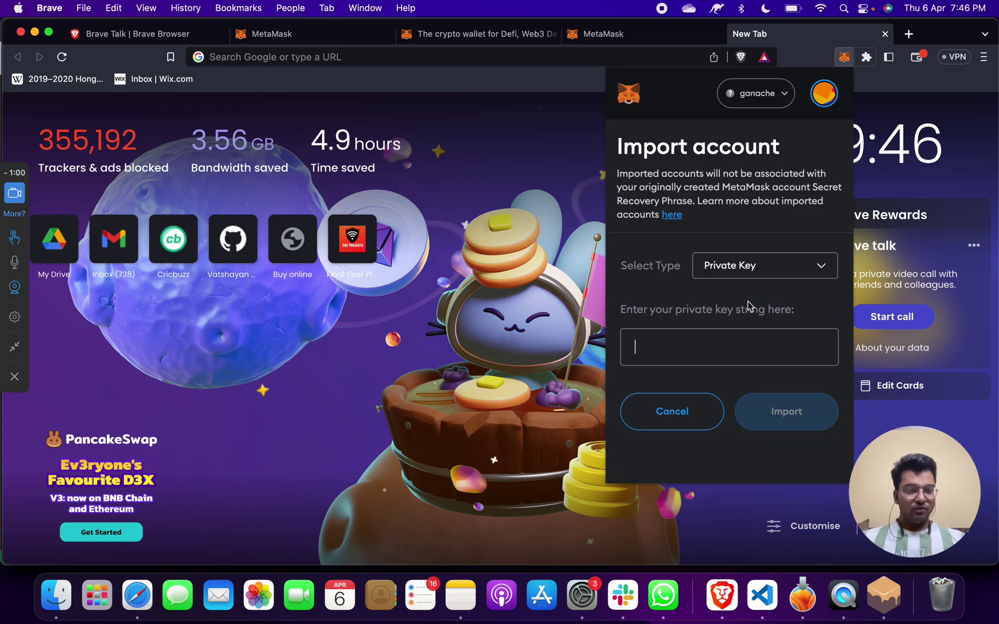
Step: Reveal and select the private key of Ganache's index 0 account
{"action": "left_click", "coordinate": [887, 617]}
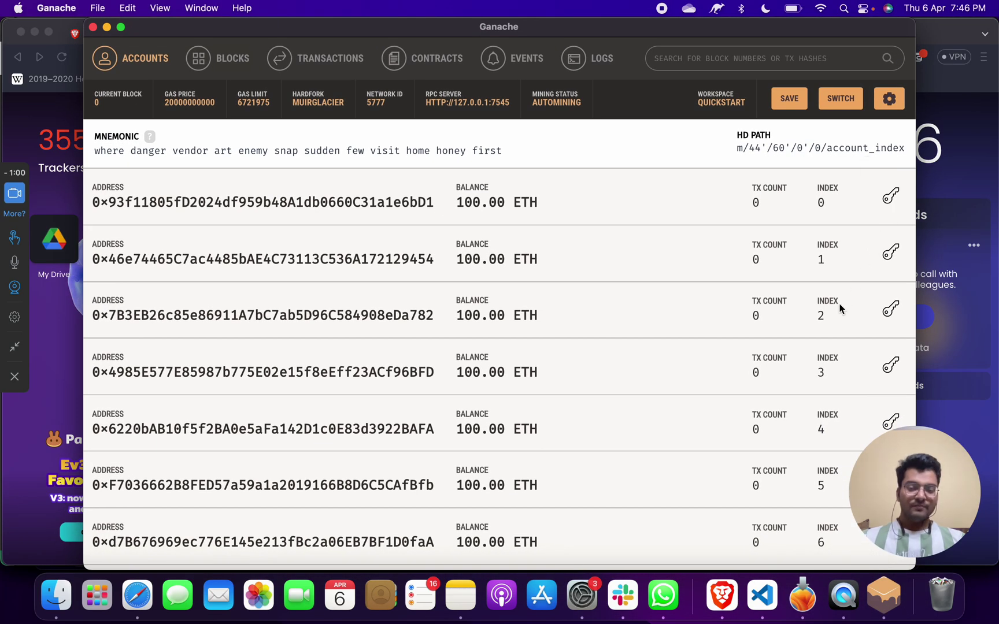
{"action": "left_click", "coordinate": [890, 196]}
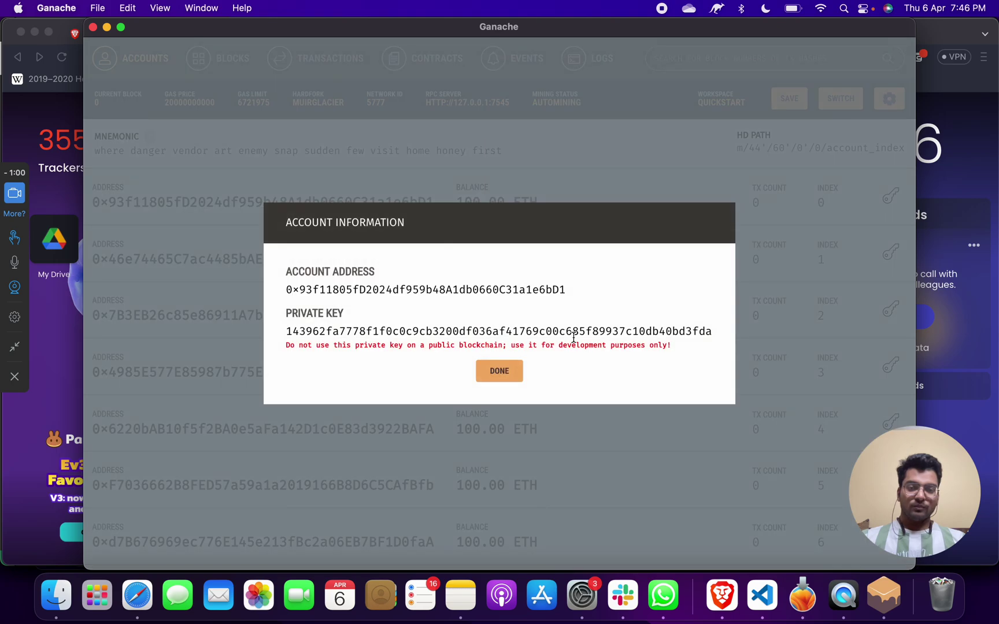
{"action": "triple_click", "coordinate": [556, 345]}
{"action": "double_click", "coordinate": [534, 325]}
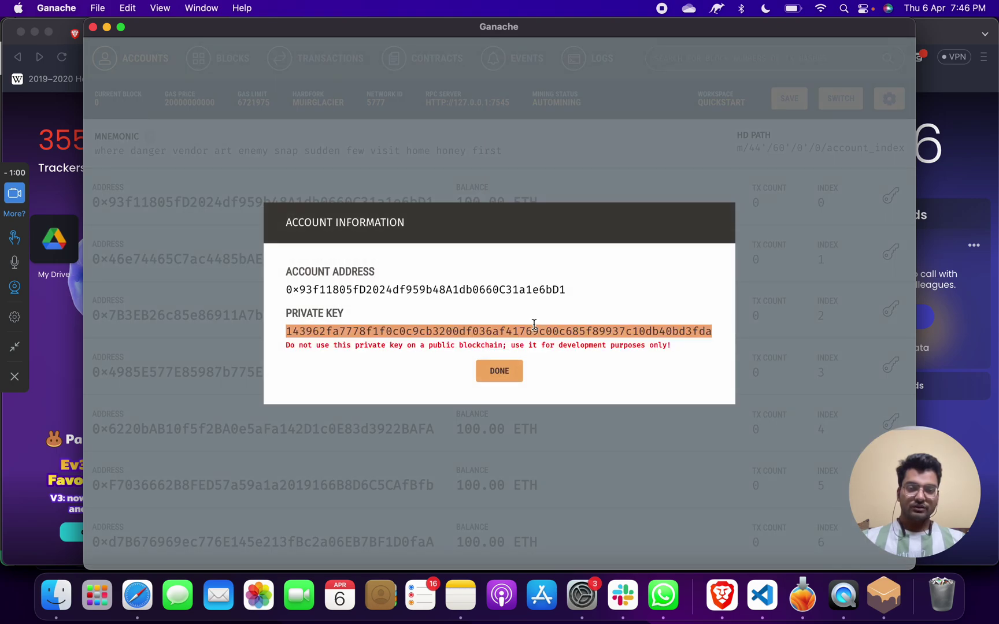
{"action": "left_click", "coordinate": [535, 325]}
Step: Back in Brave, cancel the second private-key import so the wallet shows Account 11 with 100 ETH
{"action": "key", "text": "super+Tab"}
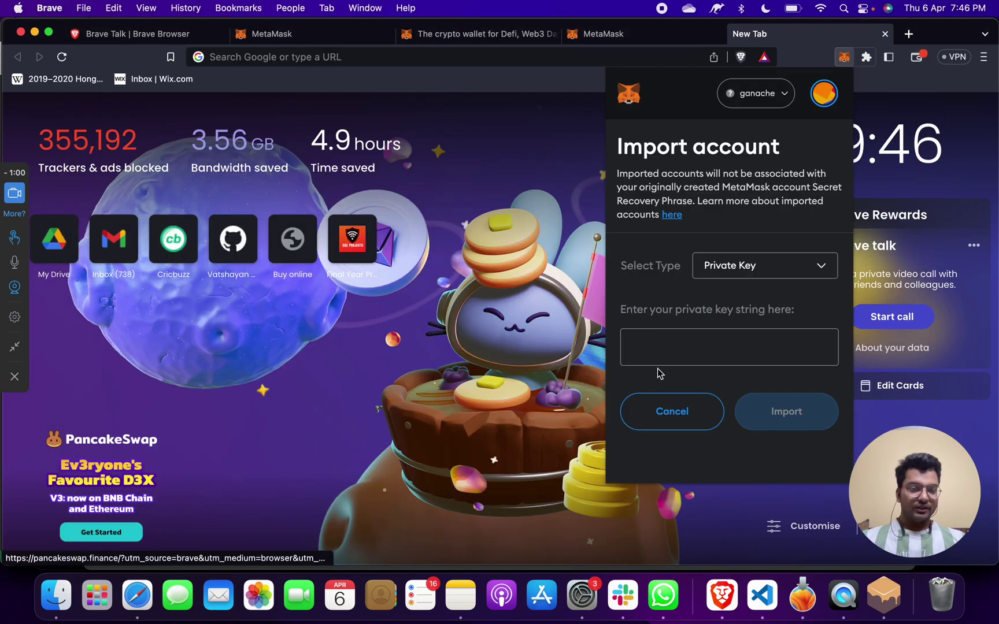
{"action": "left_click", "coordinate": [684, 426]}
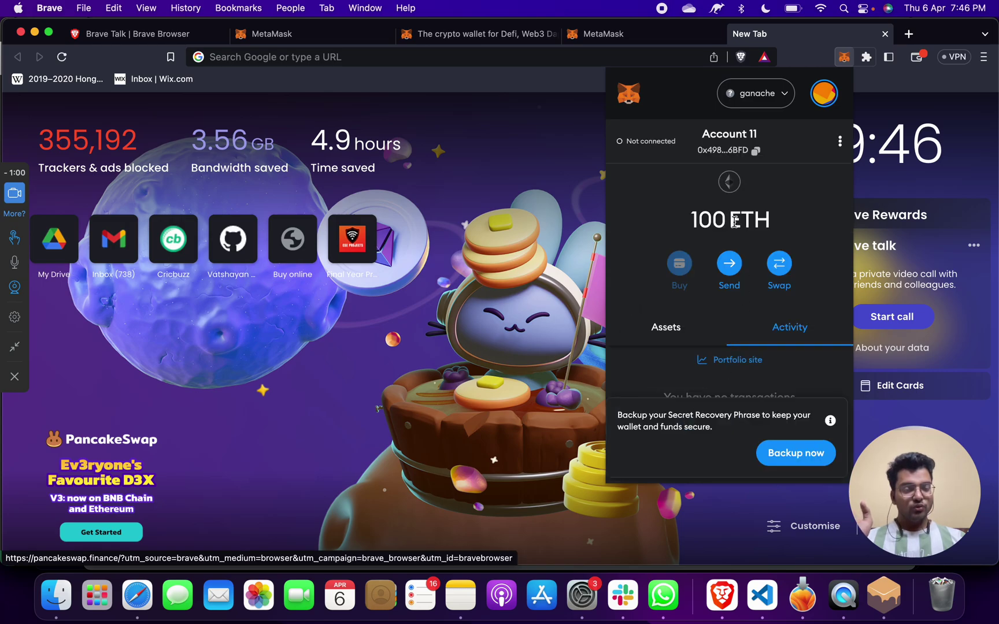